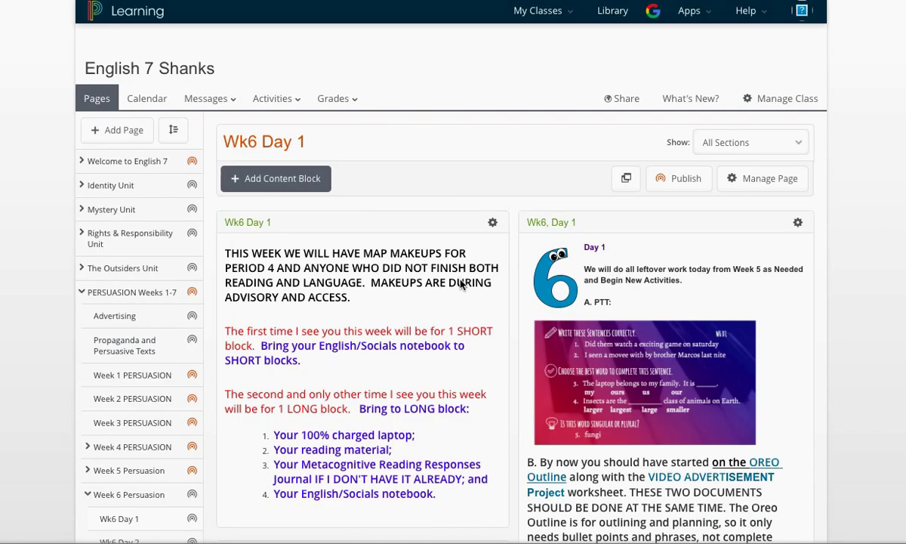
Go down to item D on the Wk6 Day 1 page and open its 'script' link
scroll(462, 280, down, 10)
scroll(644, 398, down, 5)
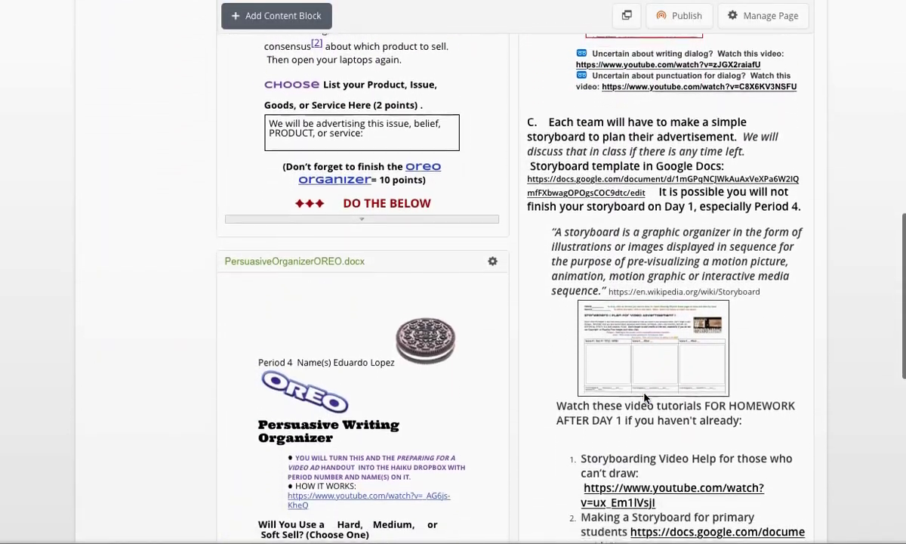
scroll(644, 397, down, 2)
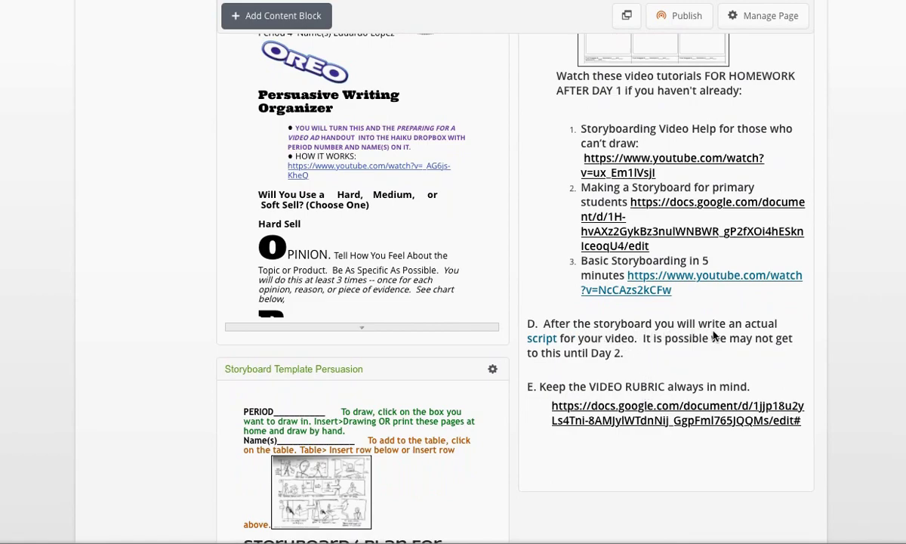
click(548, 341)
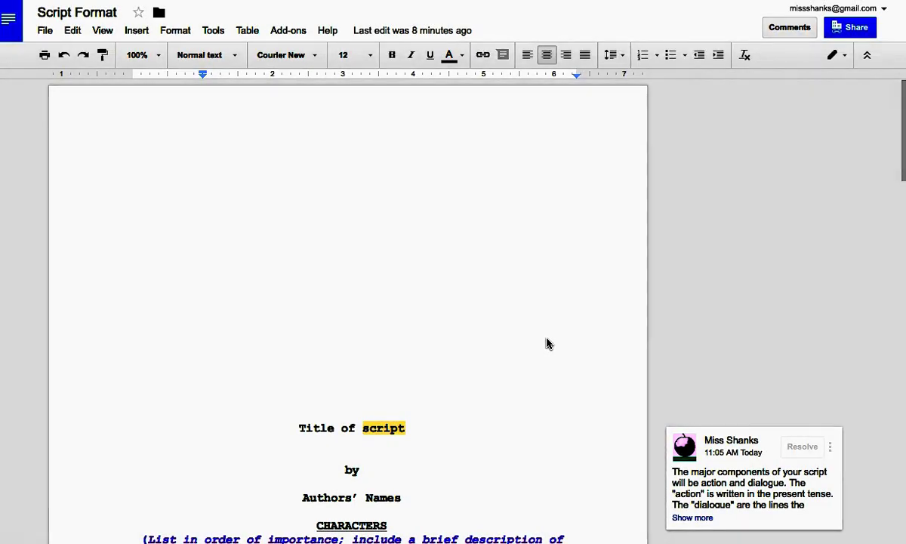
Look through the Script Format pages, then expand the comment on 'script' in the title
scroll(547, 344, down, 15)
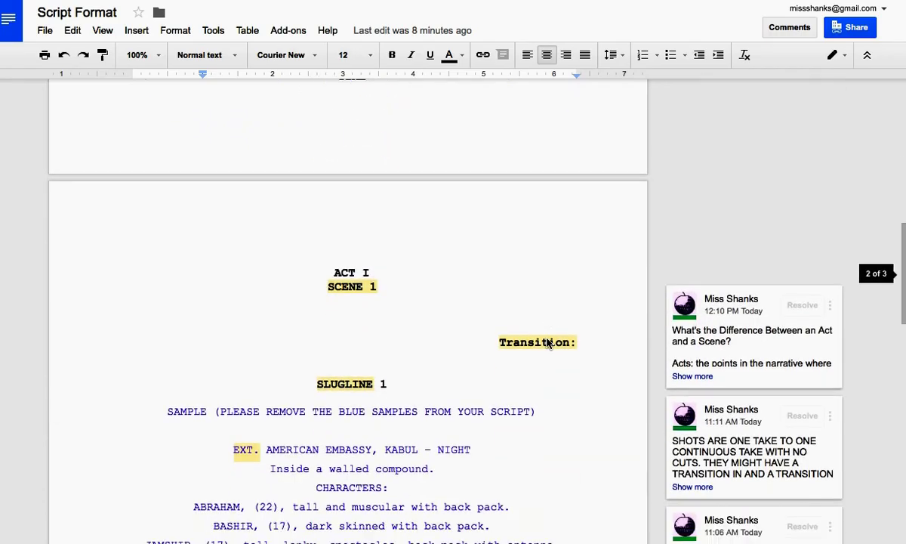
scroll(548, 343, up, 20)
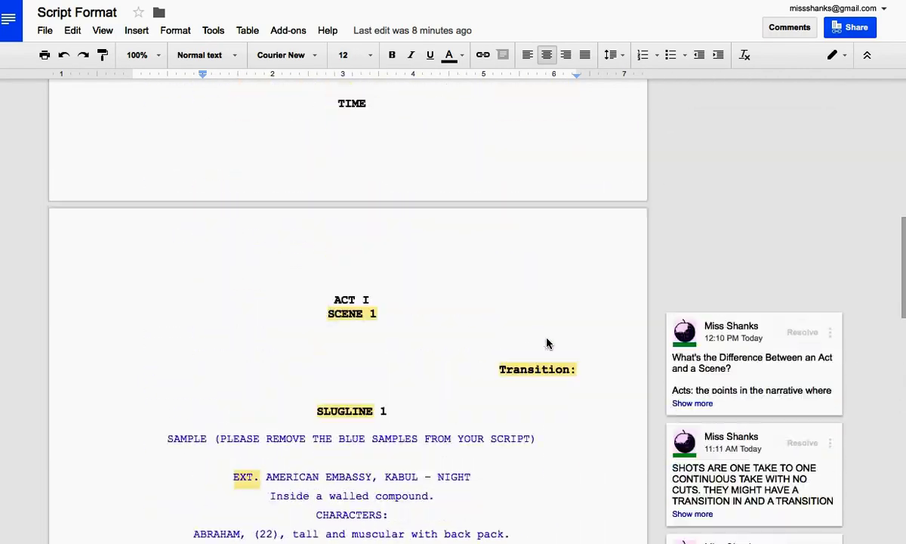
scroll(547, 344, up, 3)
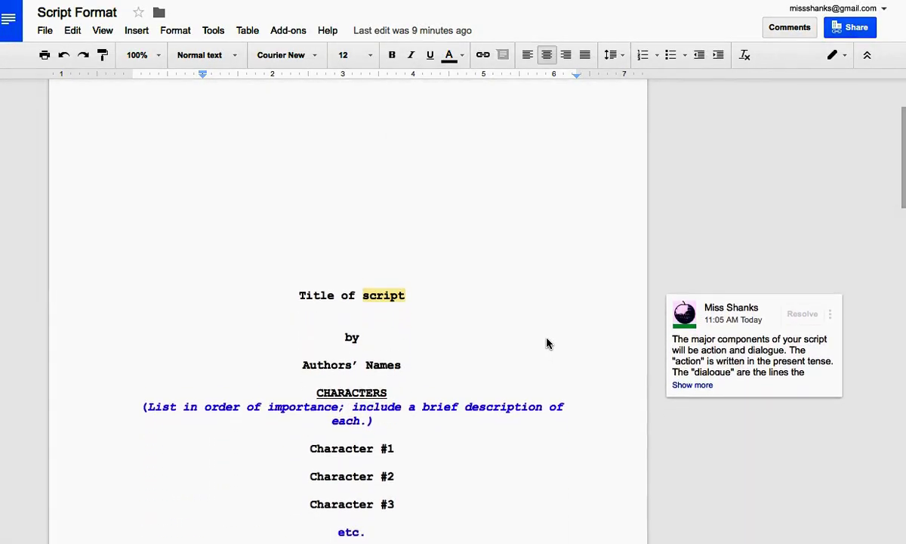
scroll(547, 344, down, 1)
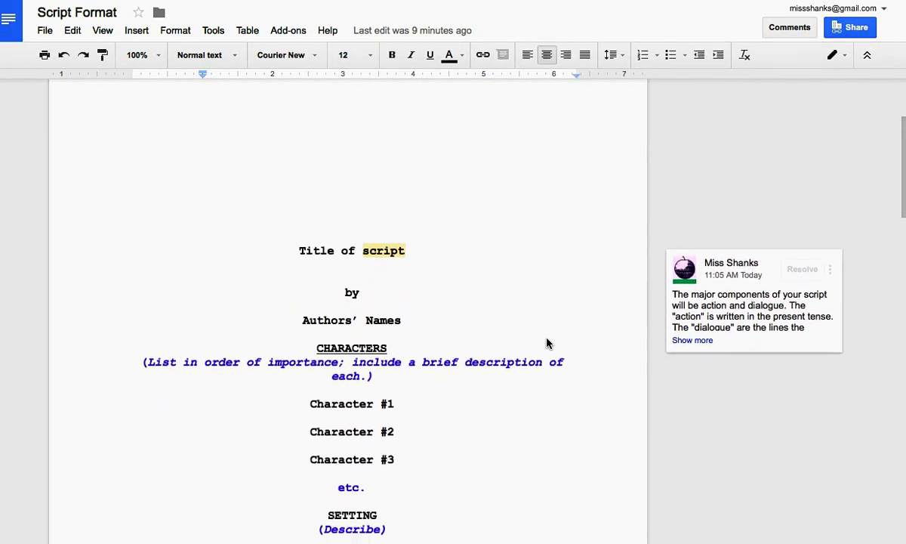
click(390, 256)
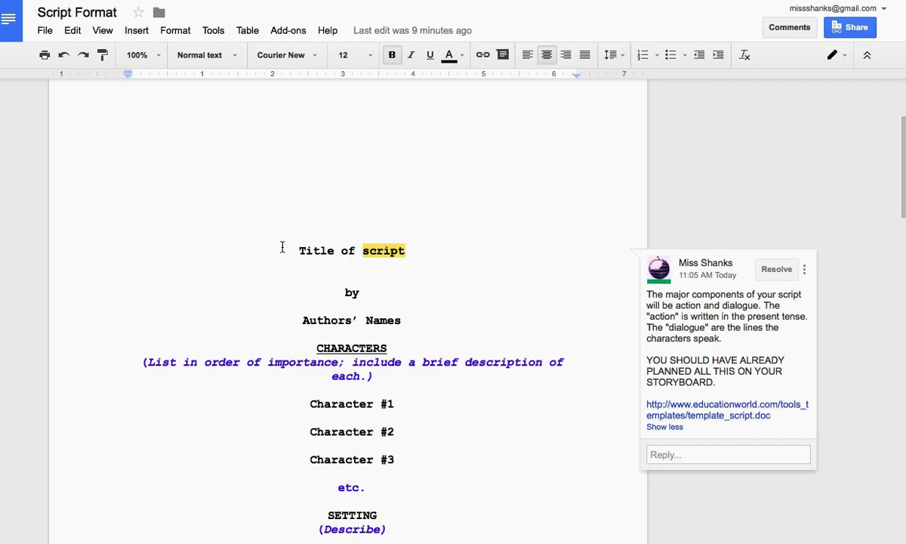
scroll(439, 247, down, 3)
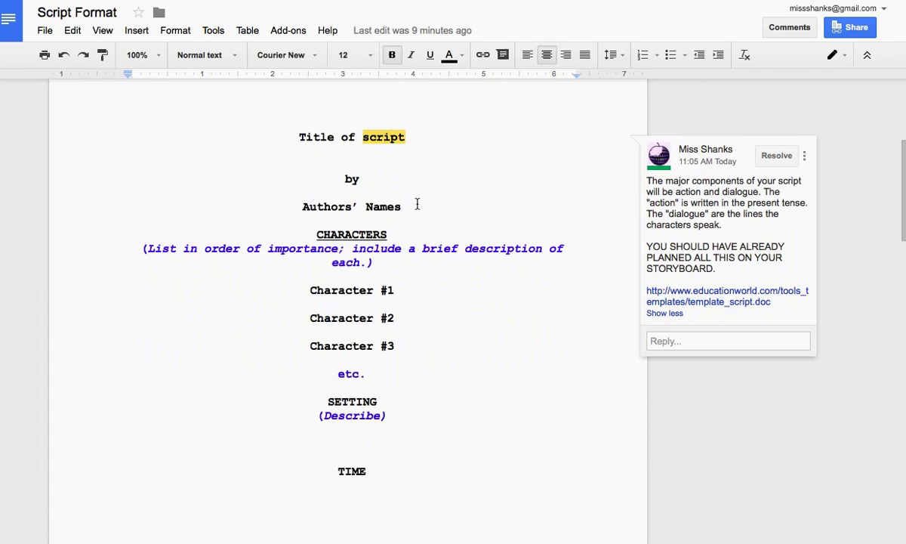
scroll(417, 203, down, 3)
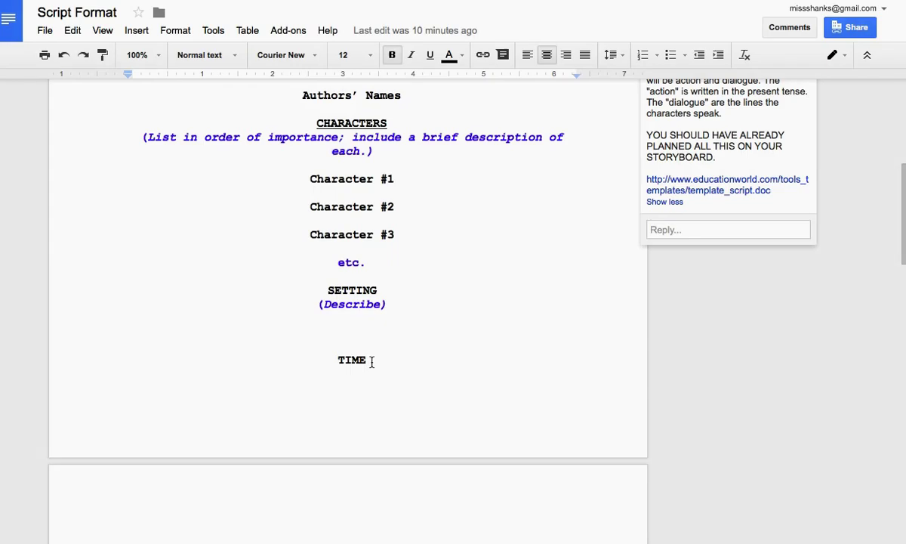
Go down to the ACT I page and expand the act-versus-scene comment on 'SCENE 1'
scroll(371, 362, down, 4)
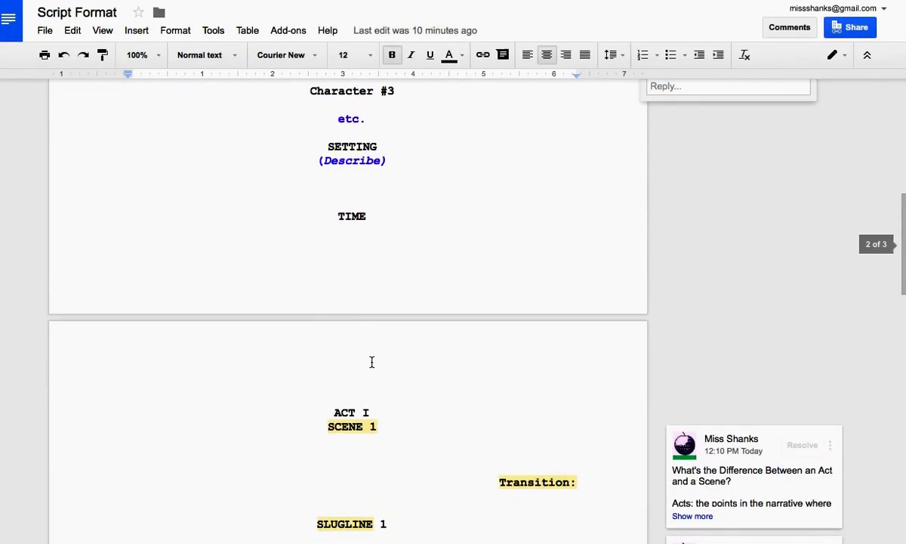
scroll(371, 362, down, 7)
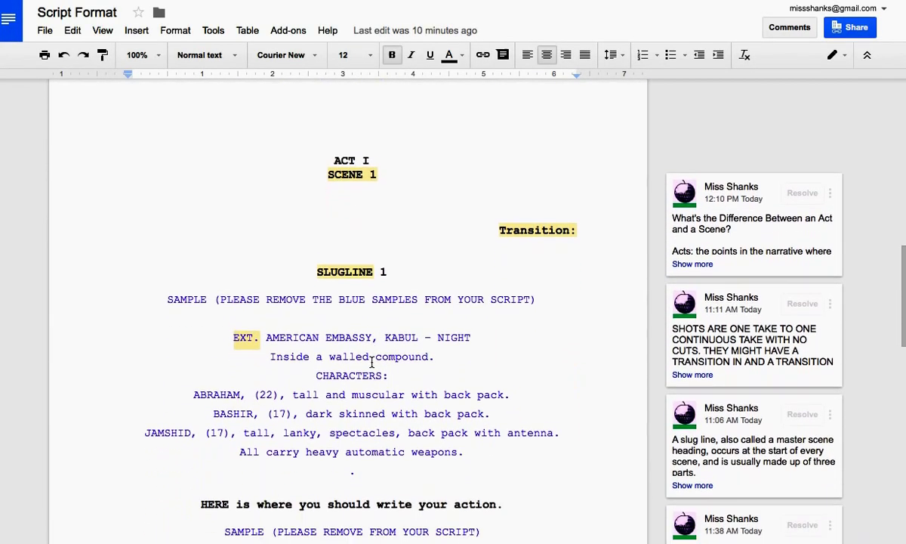
scroll(372, 362, down, 2)
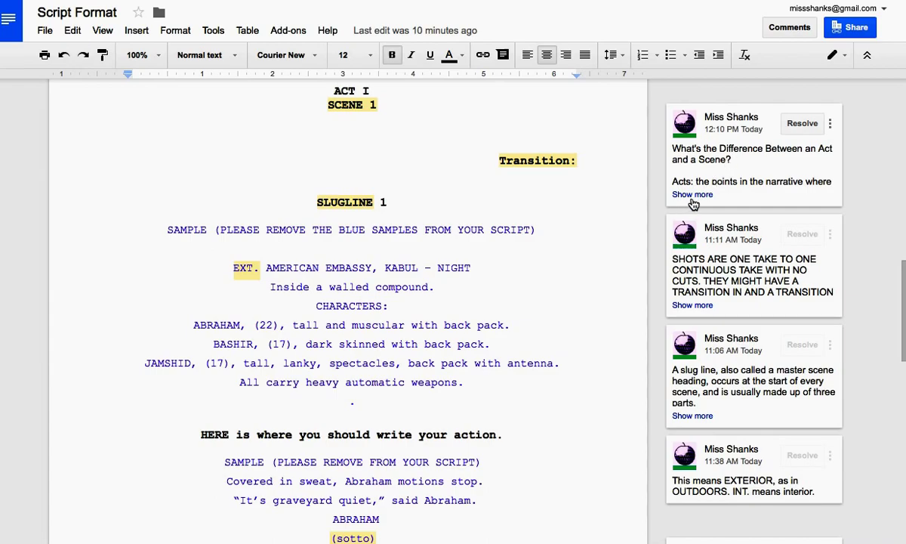
click(358, 102)
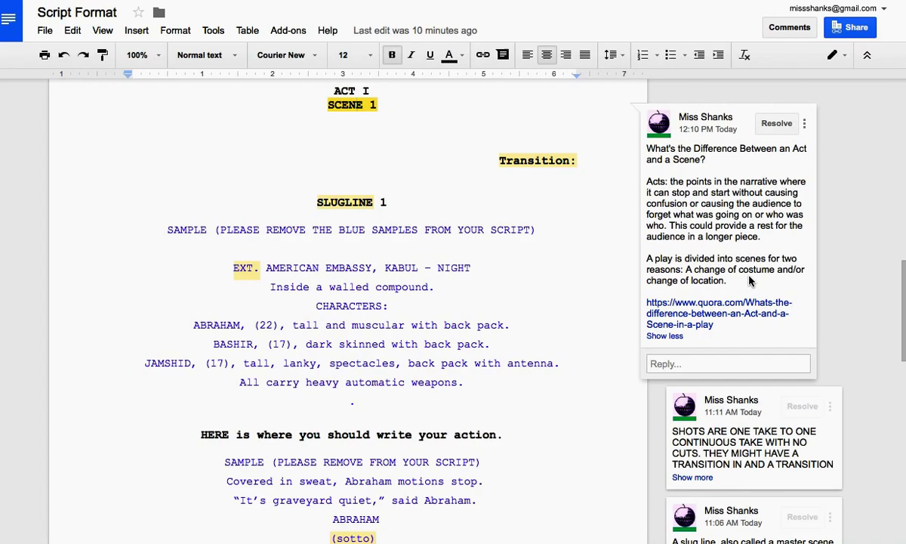
Expand the 'Transition:' comment and read through its size, sound, misdirect, Q&A and thematic examples
click(533, 156)
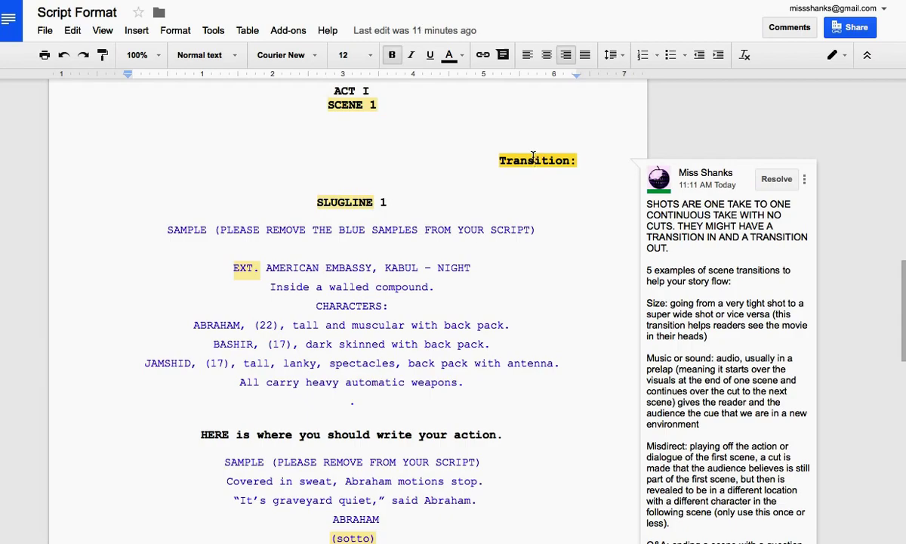
click(533, 157)
scroll(732, 413, down, 4)
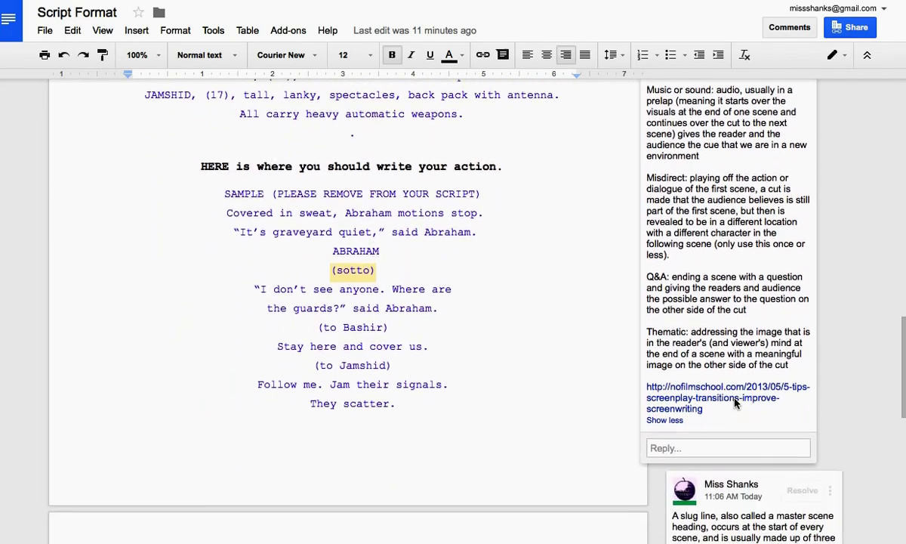
scroll(736, 404, up, 6)
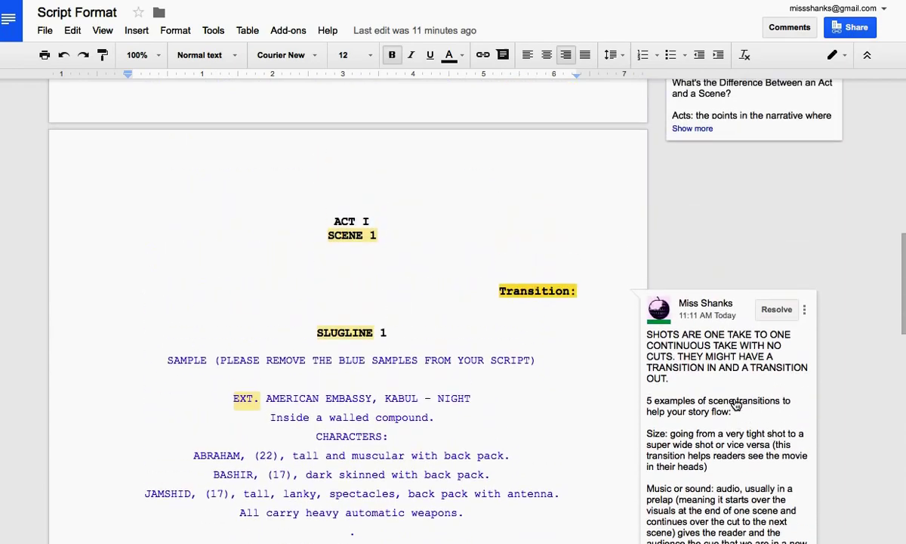
scroll(736, 404, down, 3)
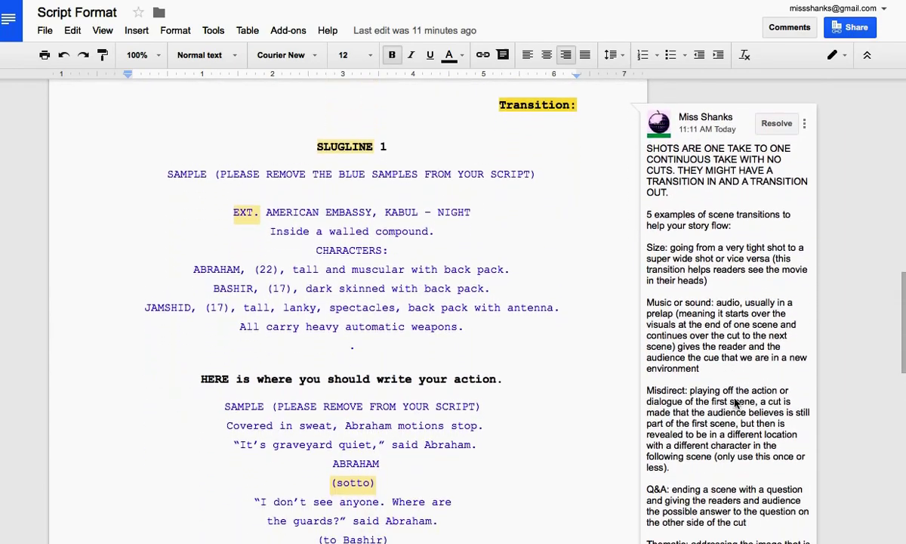
scroll(736, 404, down, 1)
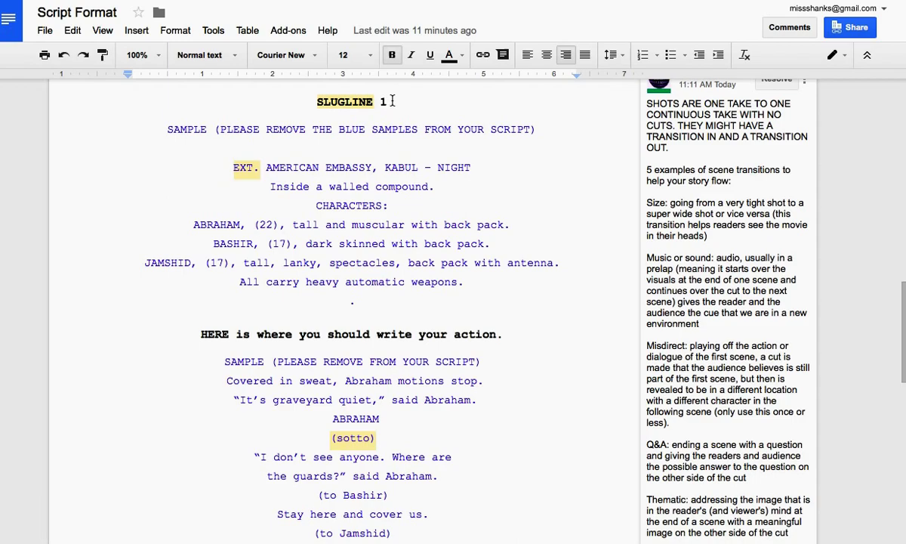
scroll(388, 100, up, 3)
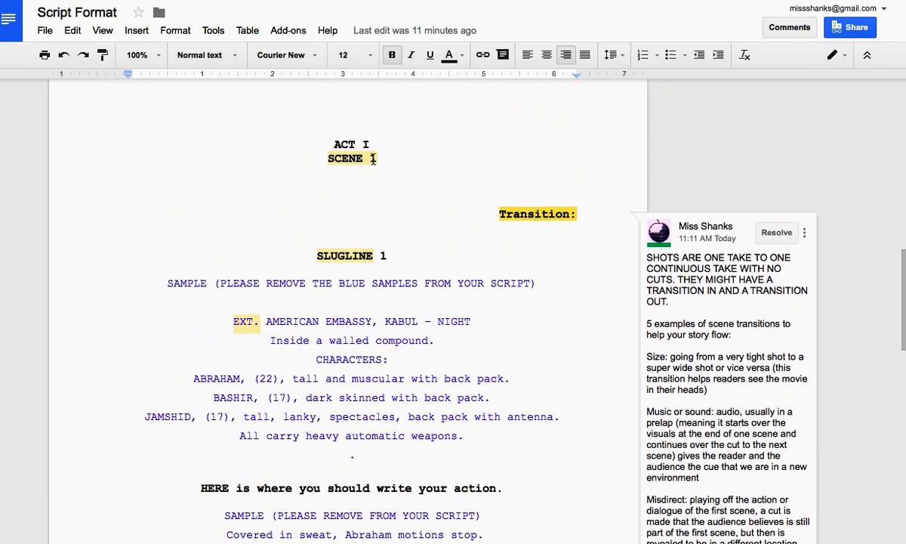
scroll(403, 246, down, 3)
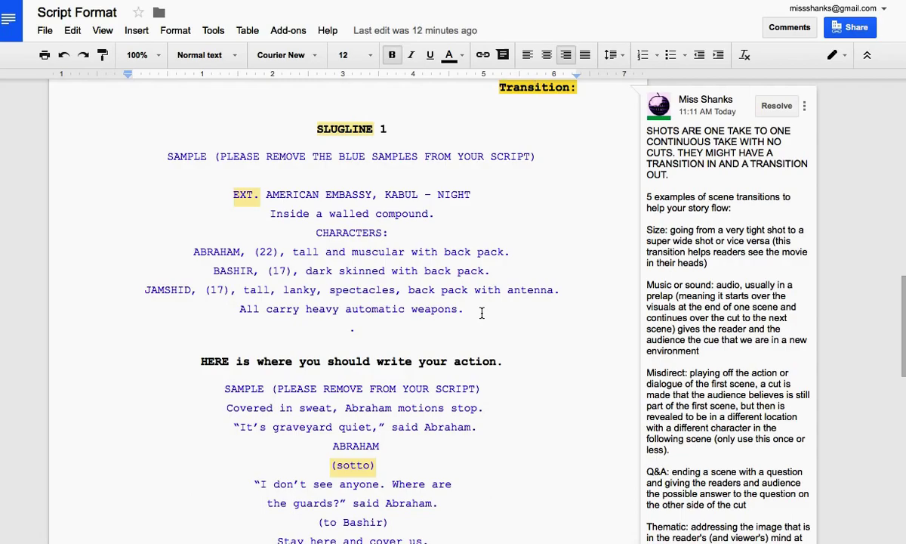
scroll(482, 312, down, 2)
scroll(482, 312, down, 4)
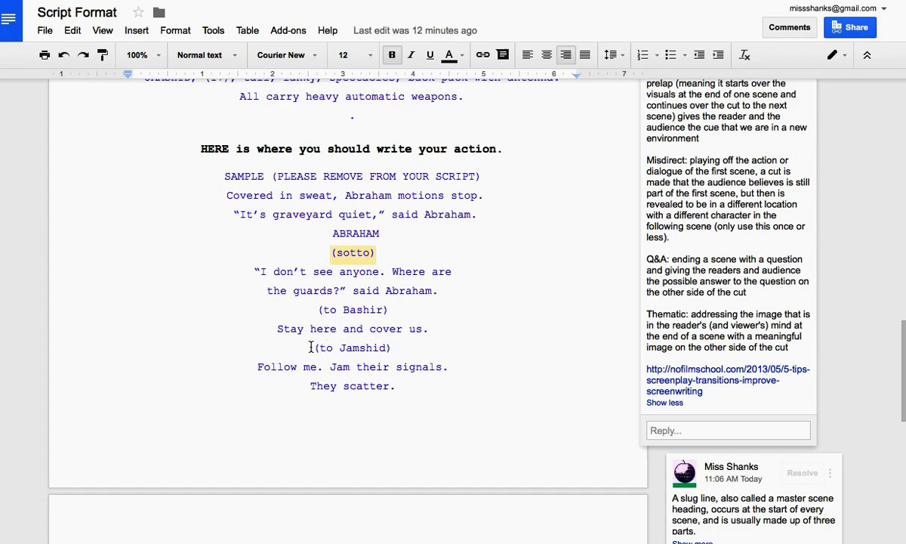
click(366, 253)
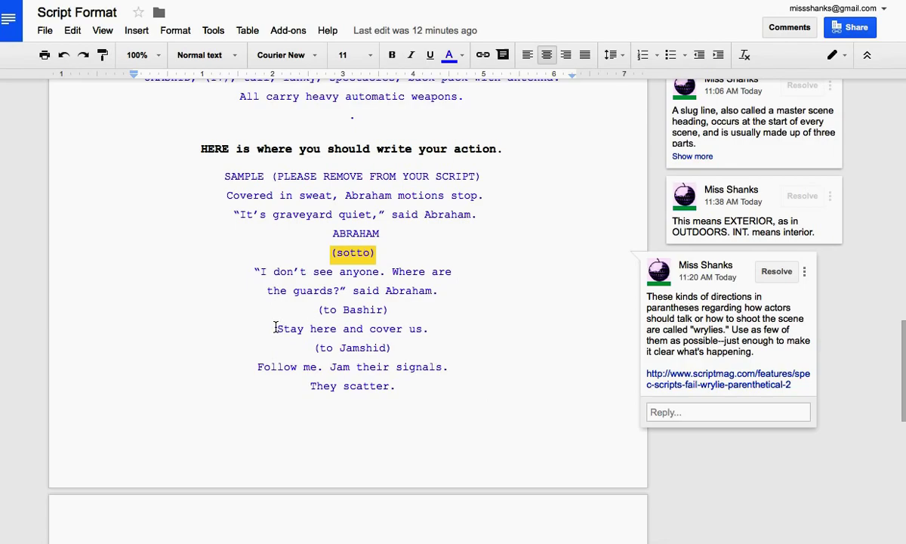
drag(276, 328, 423, 397)
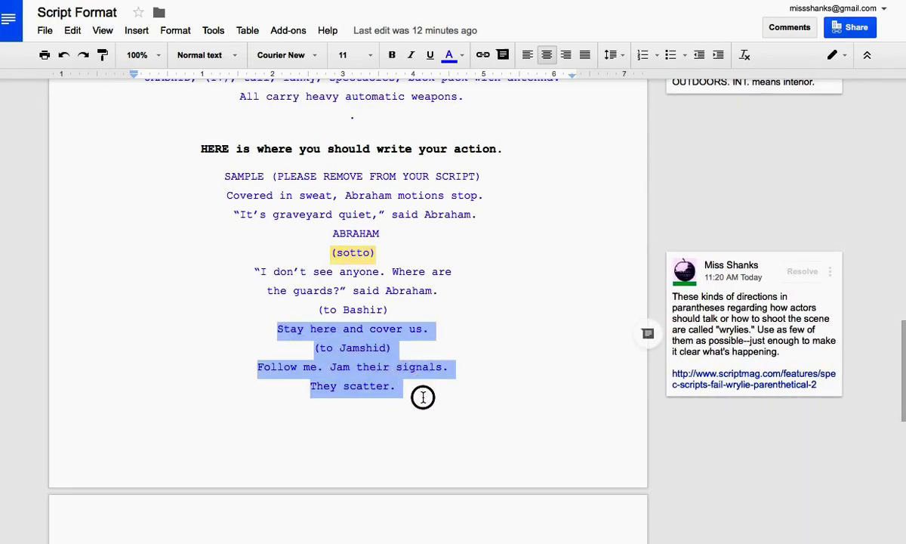
drag(441, 291, 234, 218)
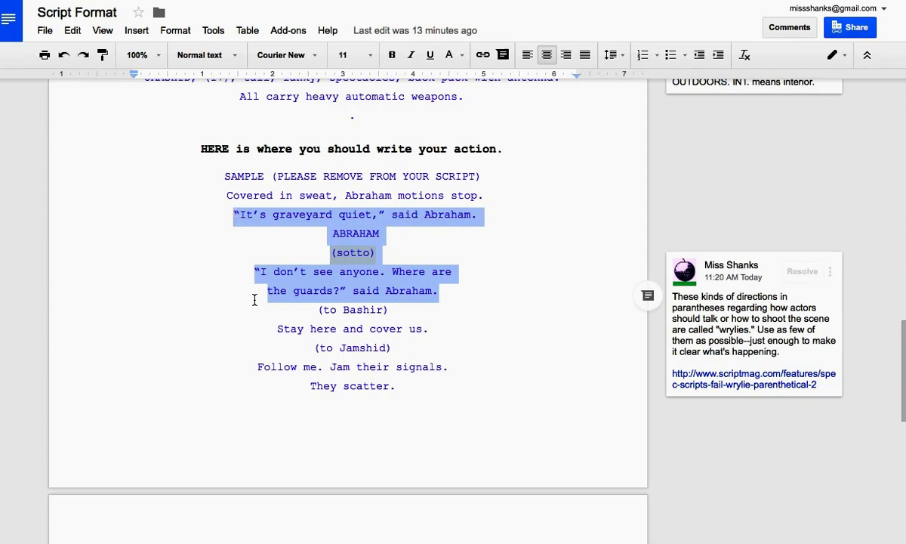
Put quotation marks around the 'Stay here' line and add 'Abraham says to Bashir.'
click(257, 325)
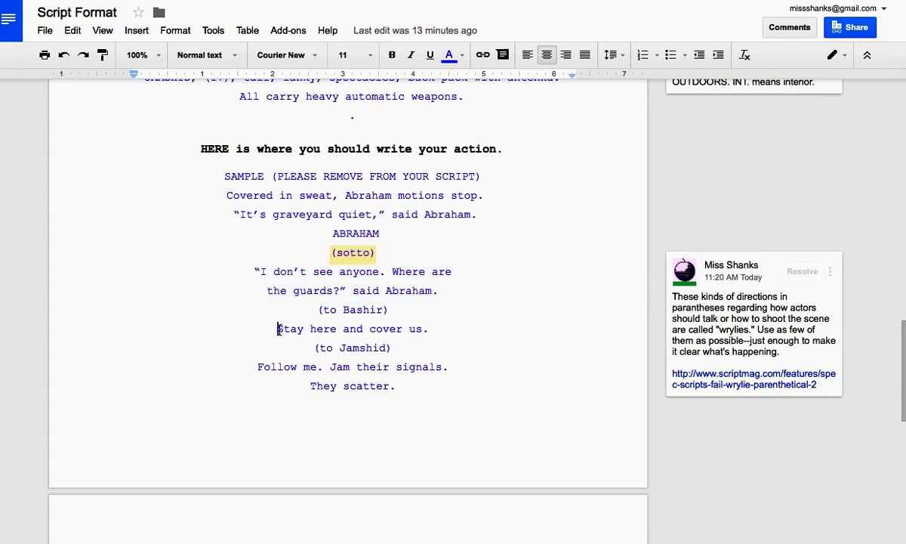
text(")
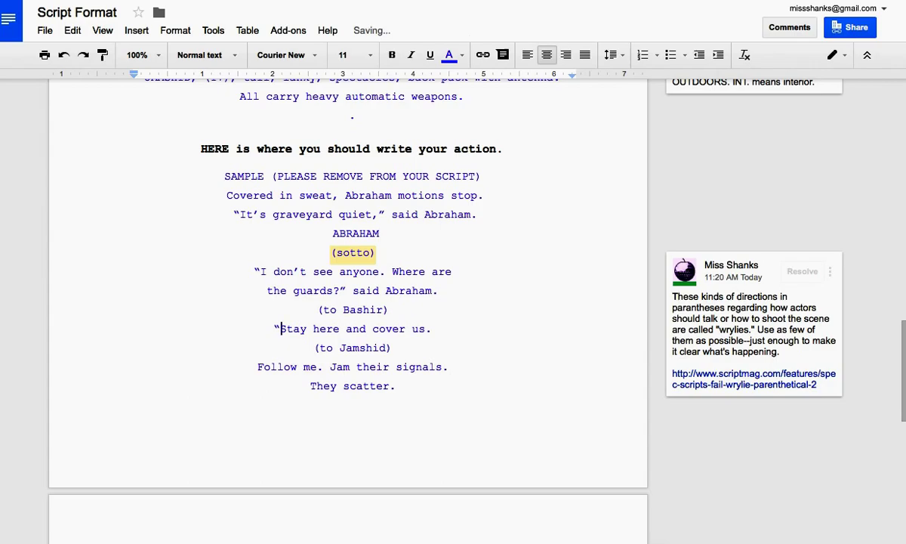
click(431, 328)
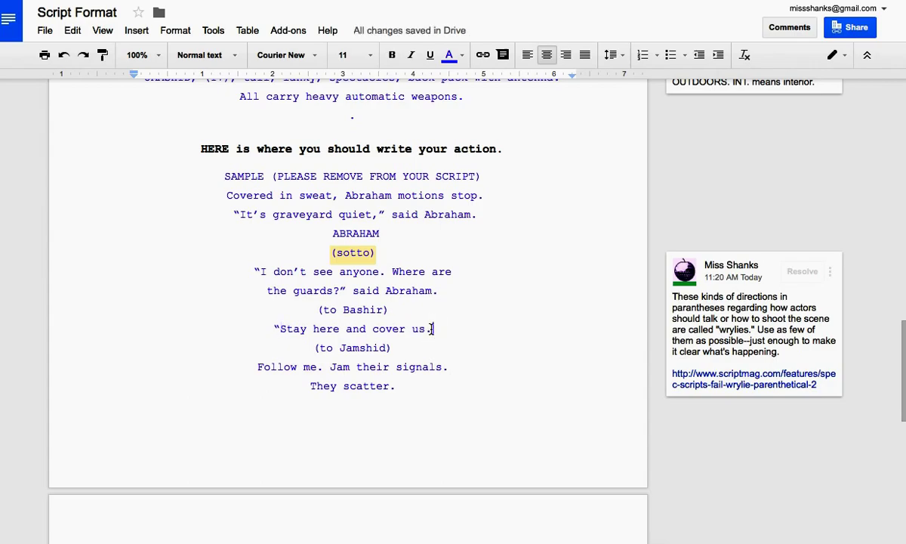
text(")
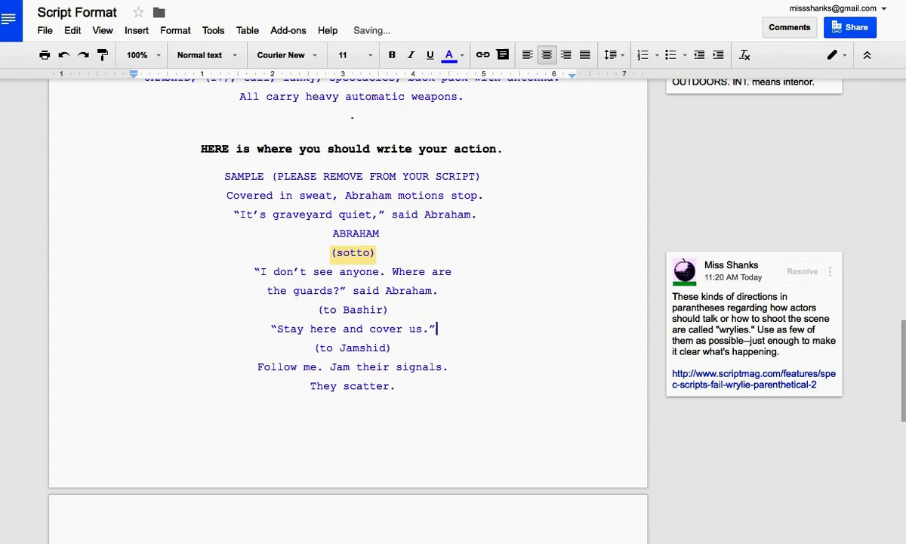
text( A)
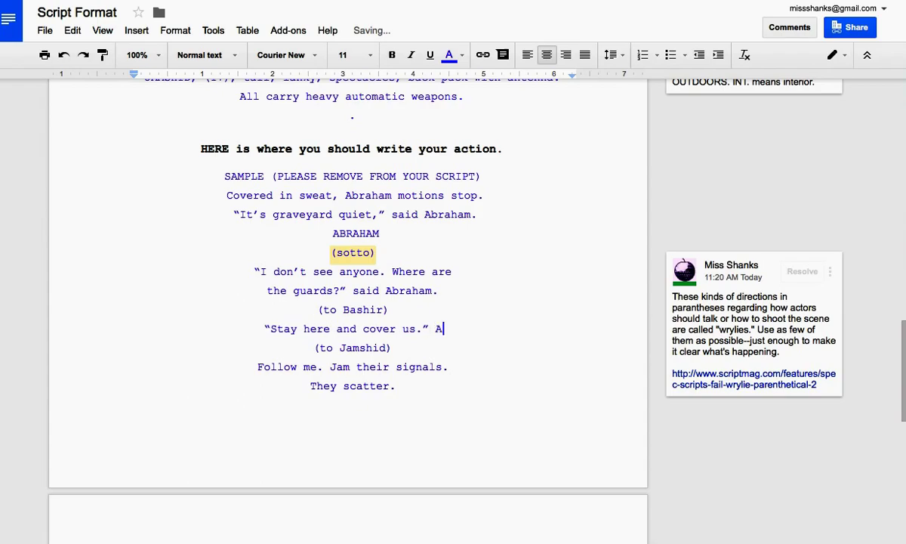
text(braham sa)
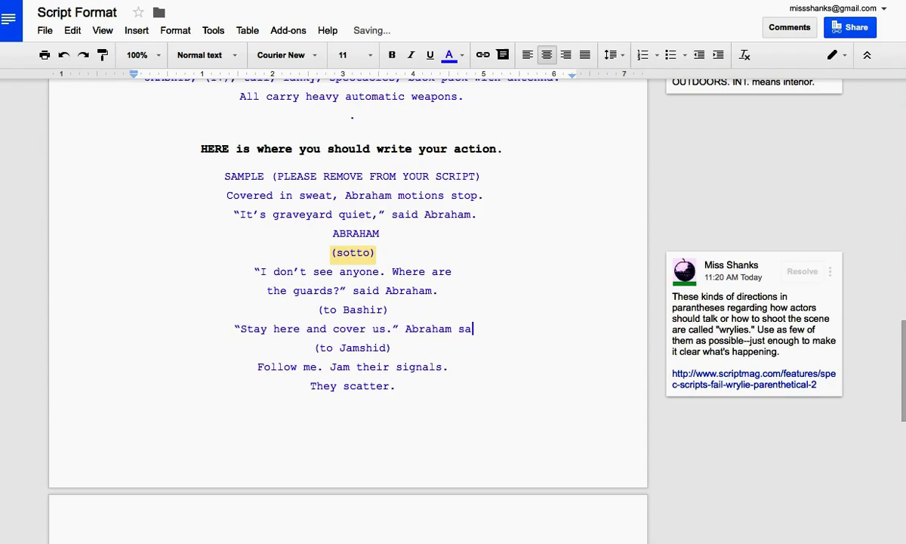
text(ys to )
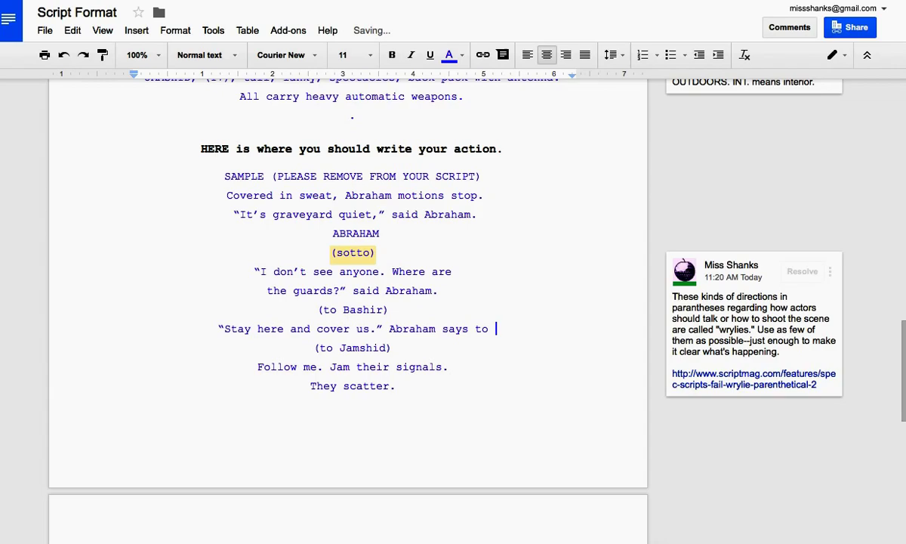
text(Bashir.)
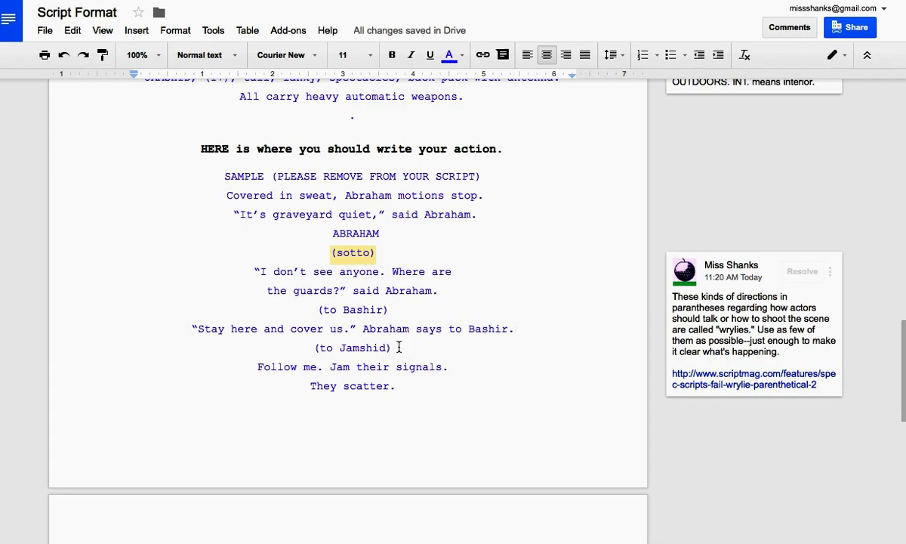
Quote the 'Follow me. Jam their signals' line, replacing its period with 'Abraham said to Jamshid.'
click(258, 367)
text(")
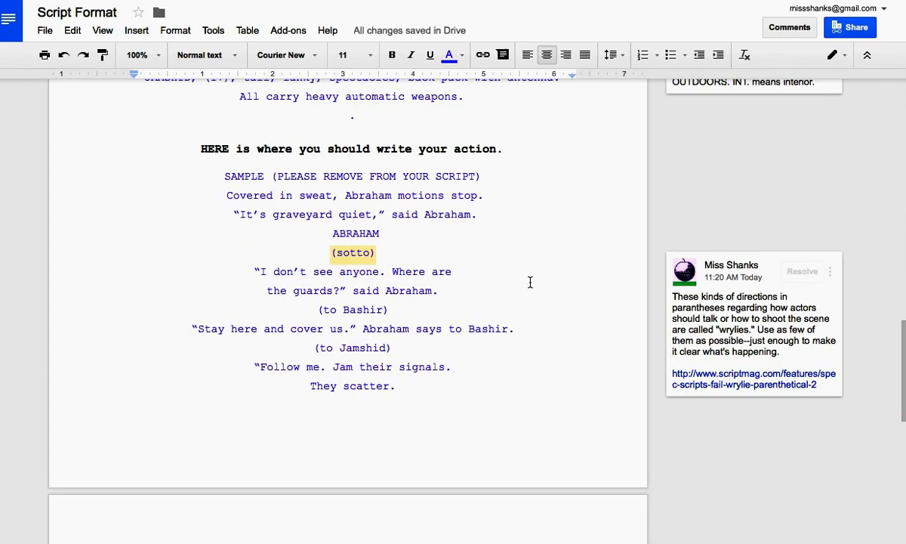
key(End)
key(BackSpace)
text(")
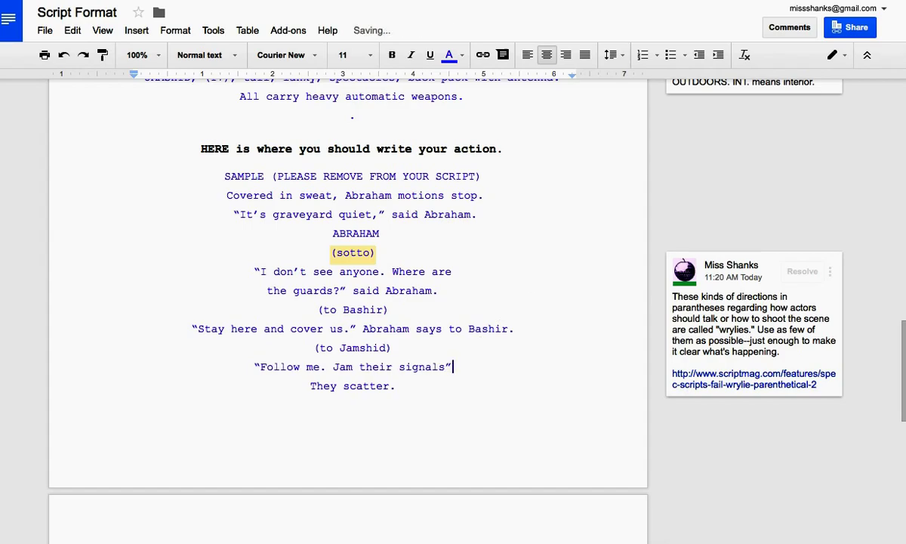
text( Abr)
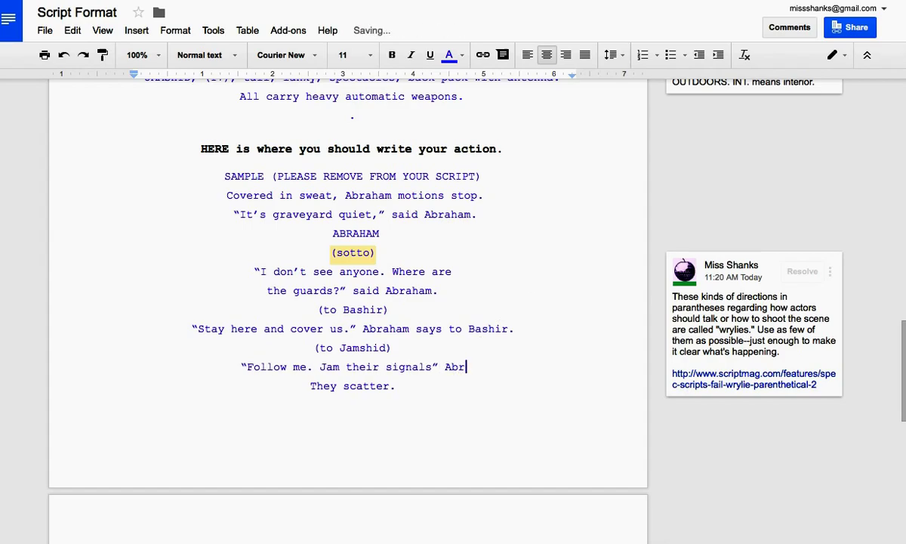
text(aham sa)
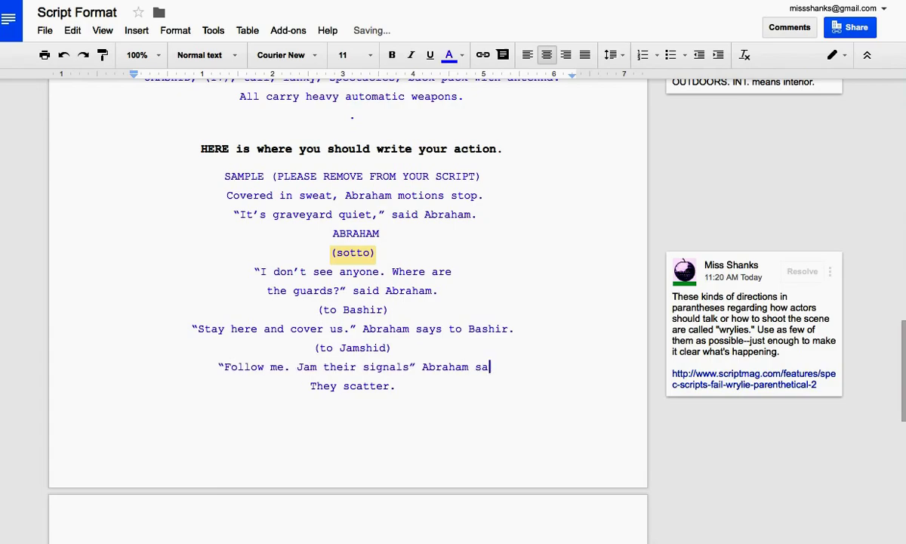
text(id to )
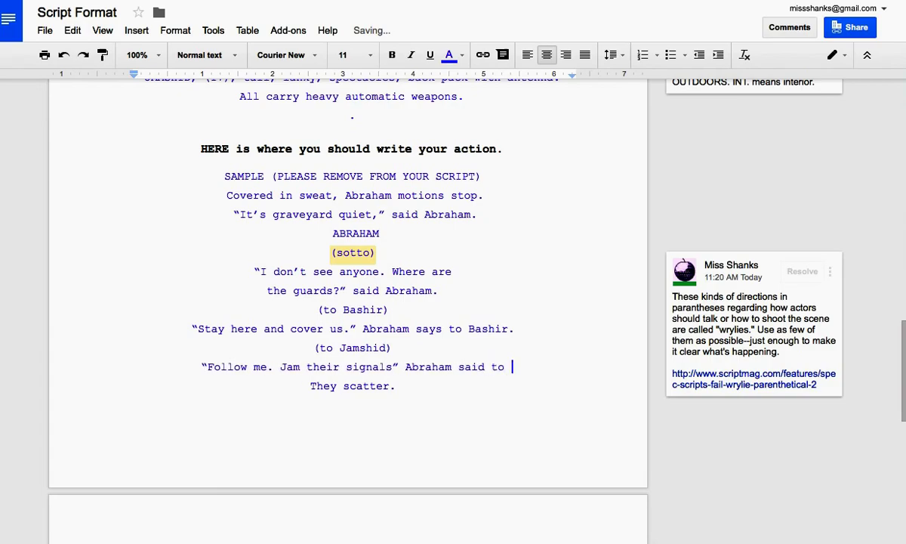
text(Jah)
key(BackSpace)
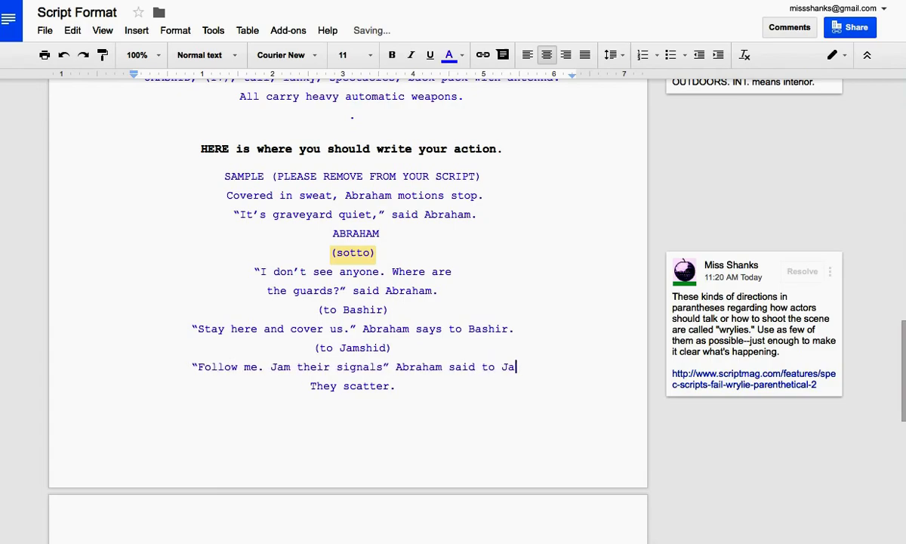
text(mshid.)
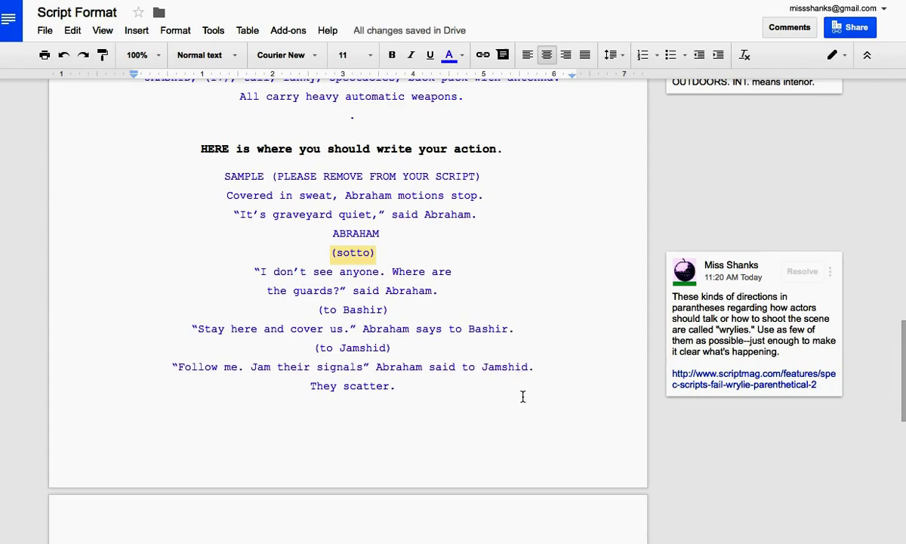
Expand the 'CUT TO:' comment on the next page and select the EXT. NEW YORK HARBOR - SAME DAY line
scroll(523, 397, down, 1)
scroll(522, 396, down, 1)
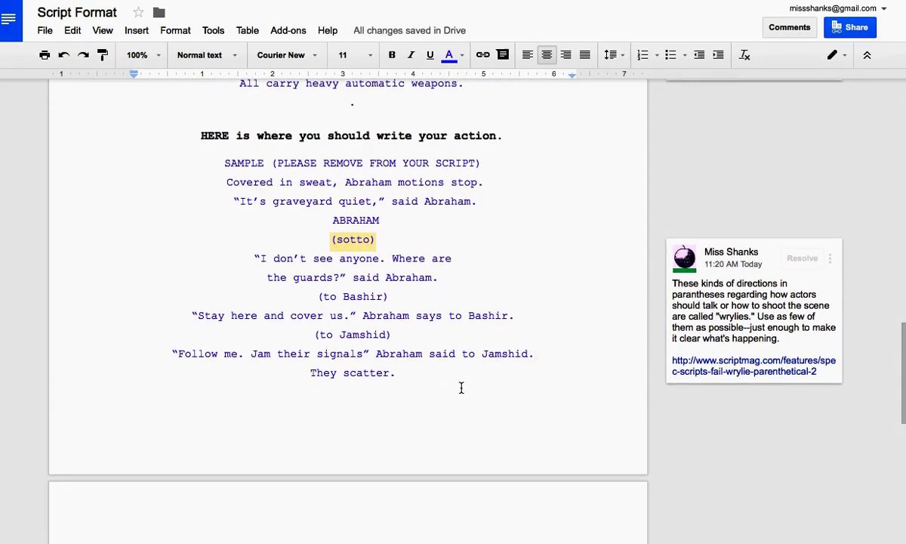
scroll(492, 391, down, 2)
scroll(492, 391, down, 6)
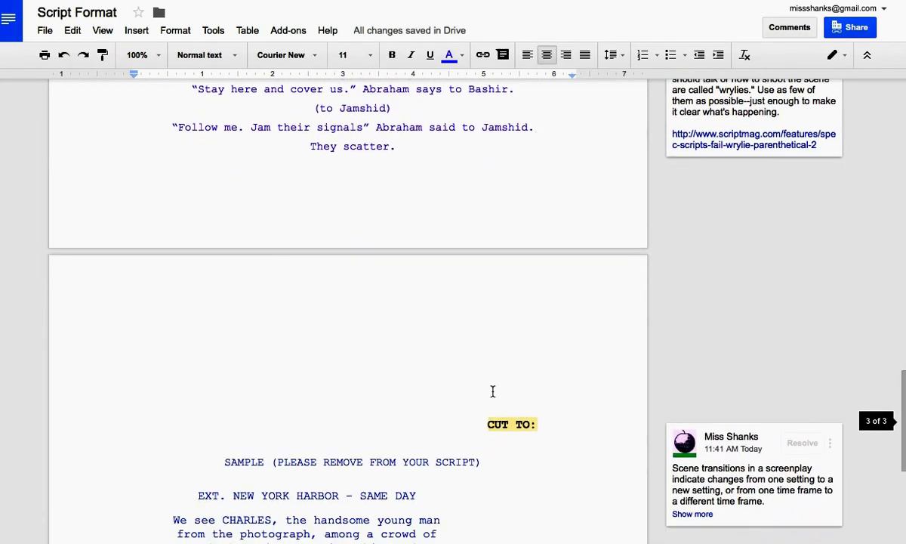
scroll(493, 391, down, 3)
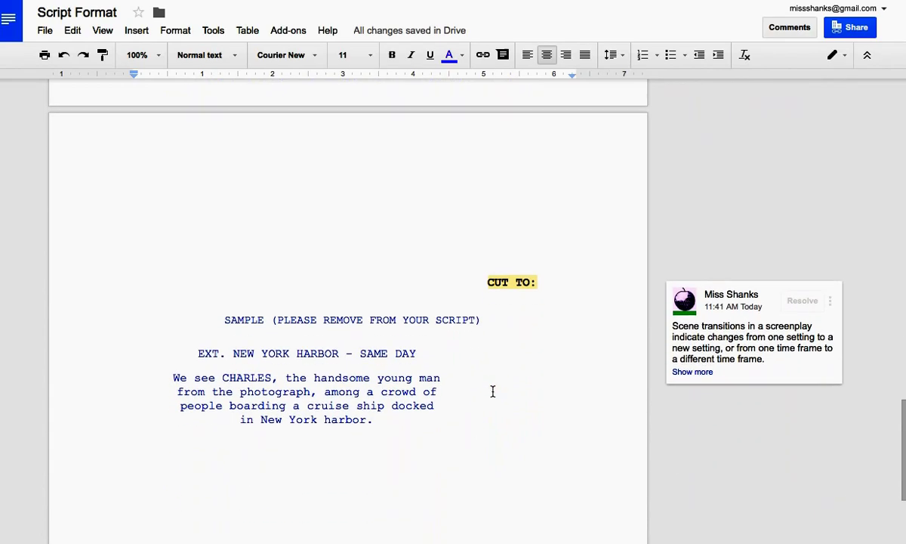
click(514, 271)
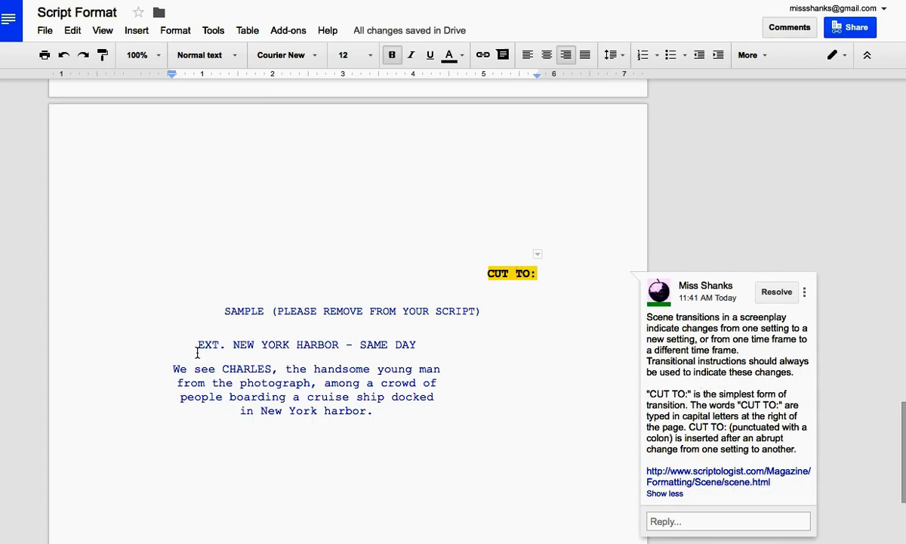
drag(187, 336, 426, 349)
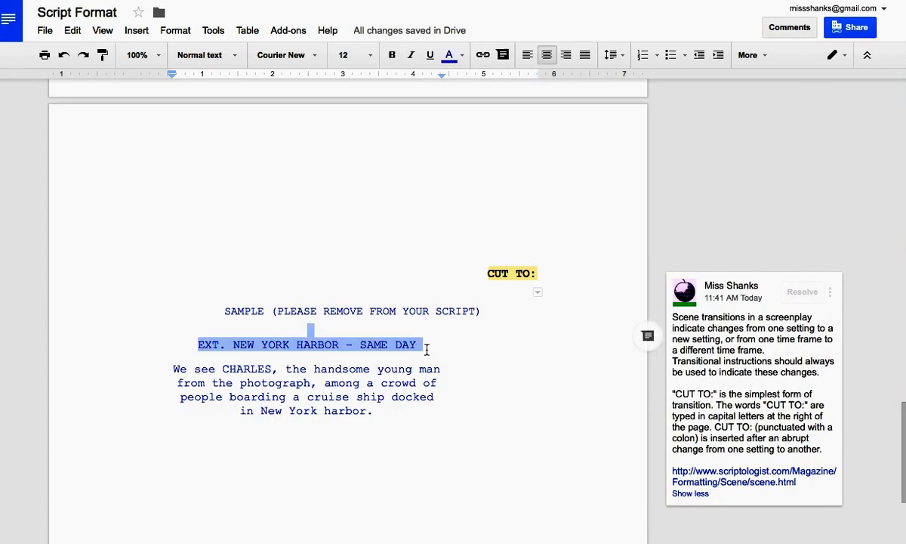